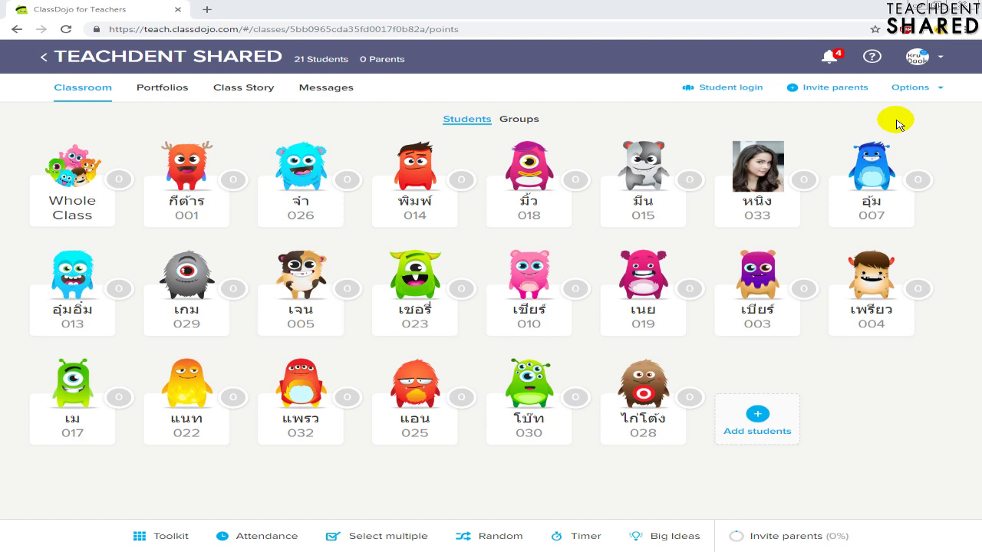
Open the avatar selection for the first student listed in the TEACHDENT SHARED class settings
{"action": "left_click", "coordinate": [906, 90]}
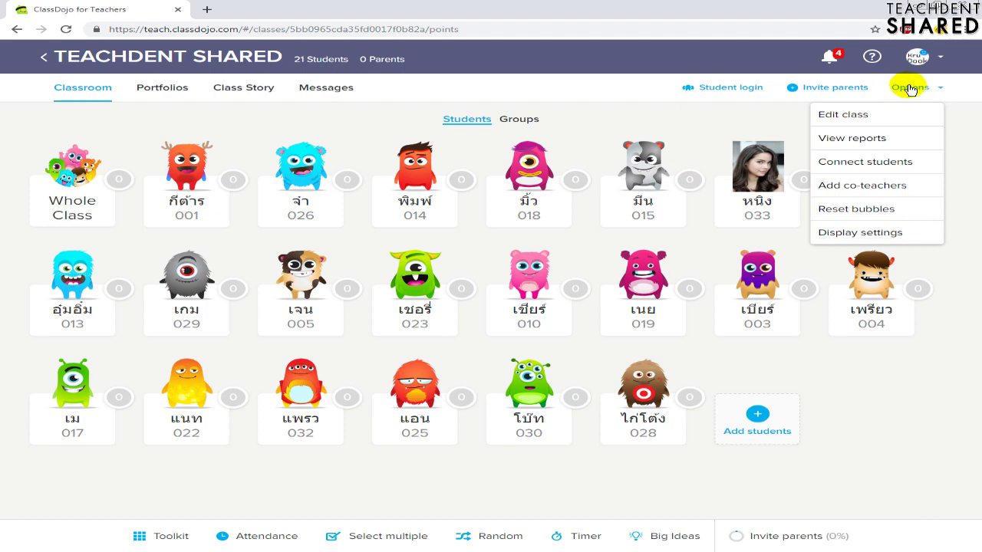
{"action": "left_click", "coordinate": [844, 115]}
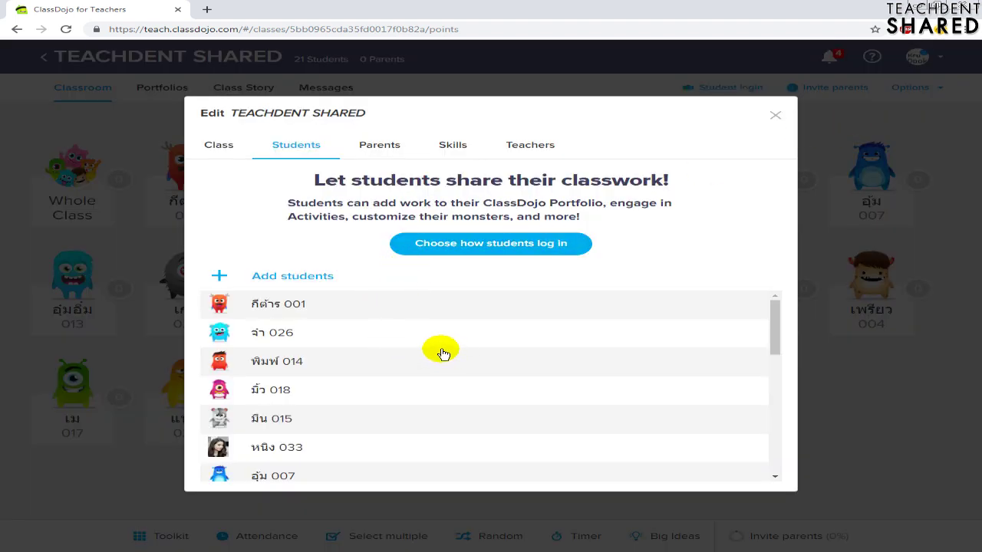
{"action": "left_click", "coordinate": [278, 307]}
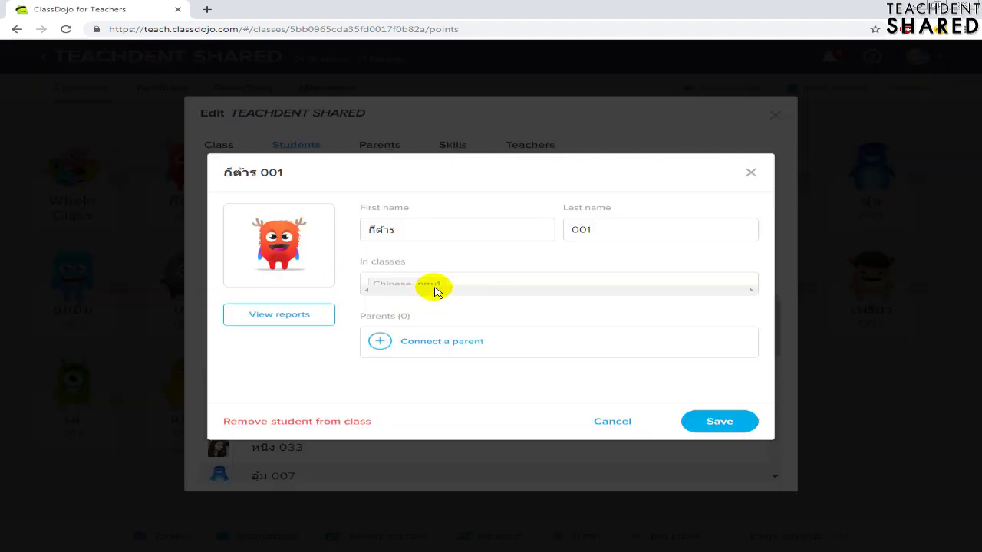
{"action": "left_click", "coordinate": [285, 252]}
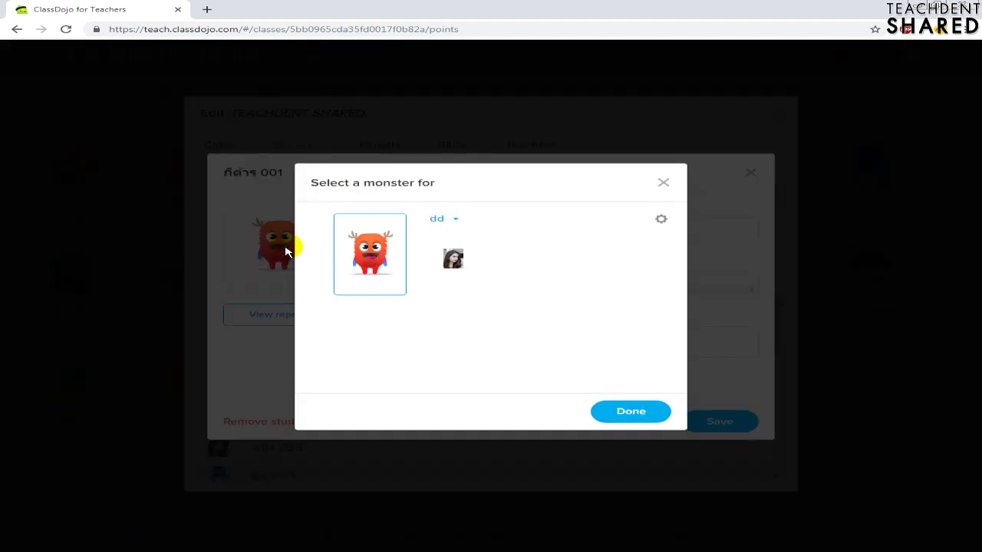
Browse the avatars in the ClassDojo Monsters set
{"action": "left_click", "coordinate": [455, 220]}
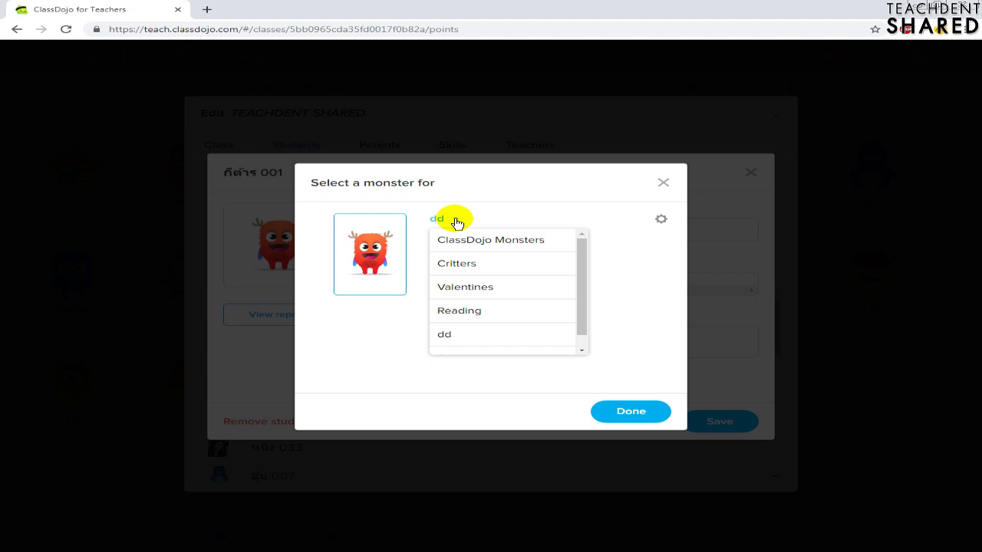
{"action": "left_click", "coordinate": [490, 239]}
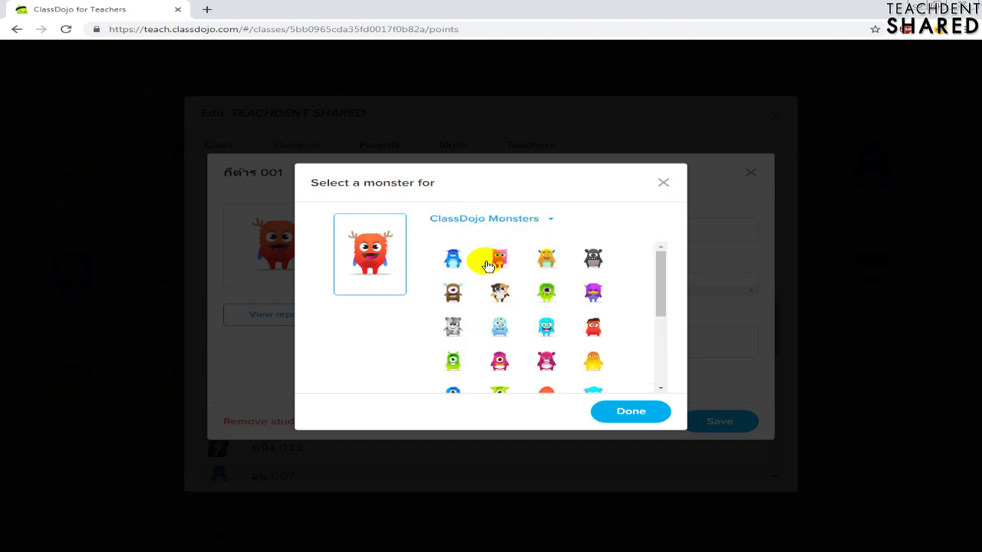
{"action": "scroll", "coordinate": [491, 276], "scroll_direction": "down", "scroll_amount": 5}
{"action": "scroll", "coordinate": [497, 253], "scroll_direction": "up", "scroll_amount": 5}
Try several Critters avatars for the student, ending with the red-headed, blue-bodied horned one
{"action": "left_click", "coordinate": [498, 220]}
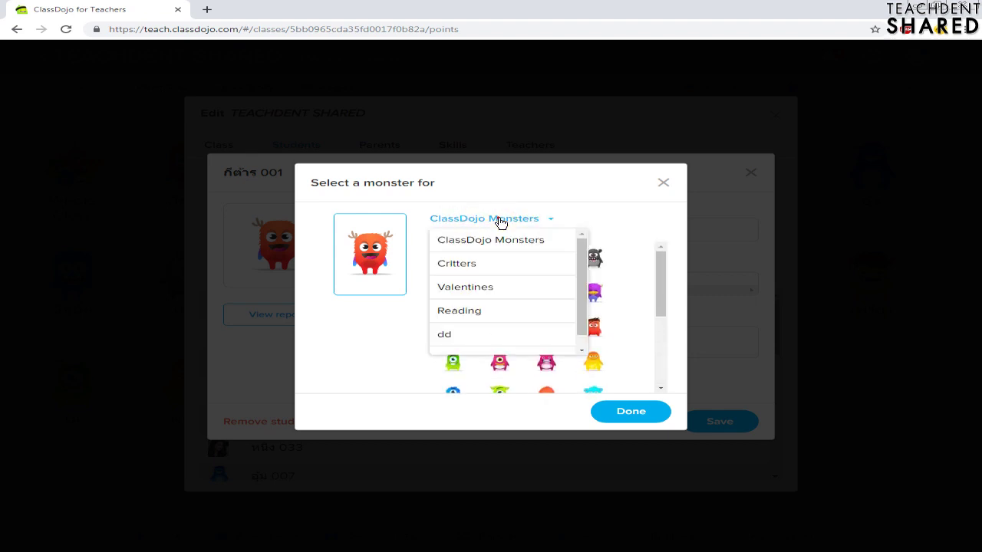
{"action": "left_click", "coordinate": [491, 266]}
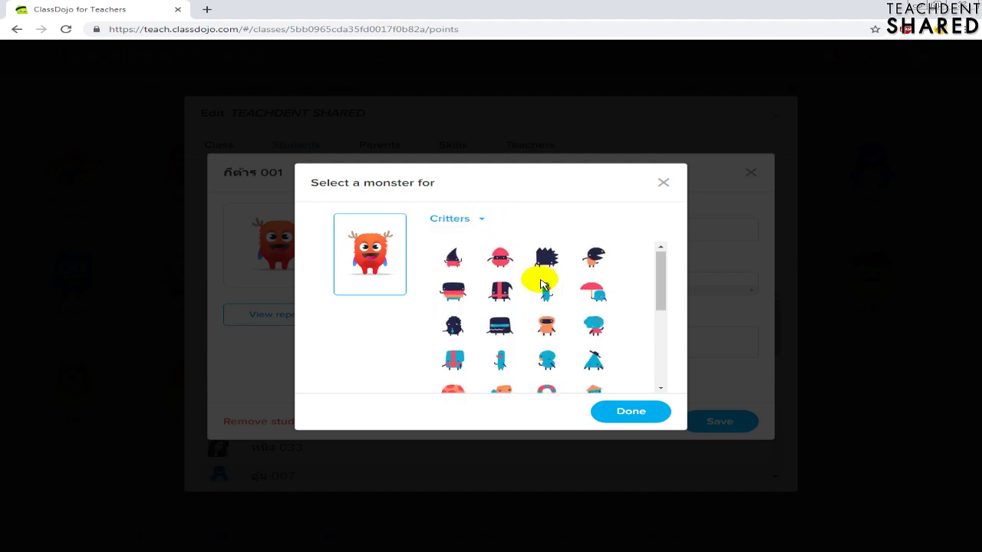
{"action": "scroll", "coordinate": [541, 284], "scroll_direction": "down", "scroll_amount": 1}
{"action": "left_click", "coordinate": [510, 274]}
{"action": "left_click", "coordinate": [541, 305]}
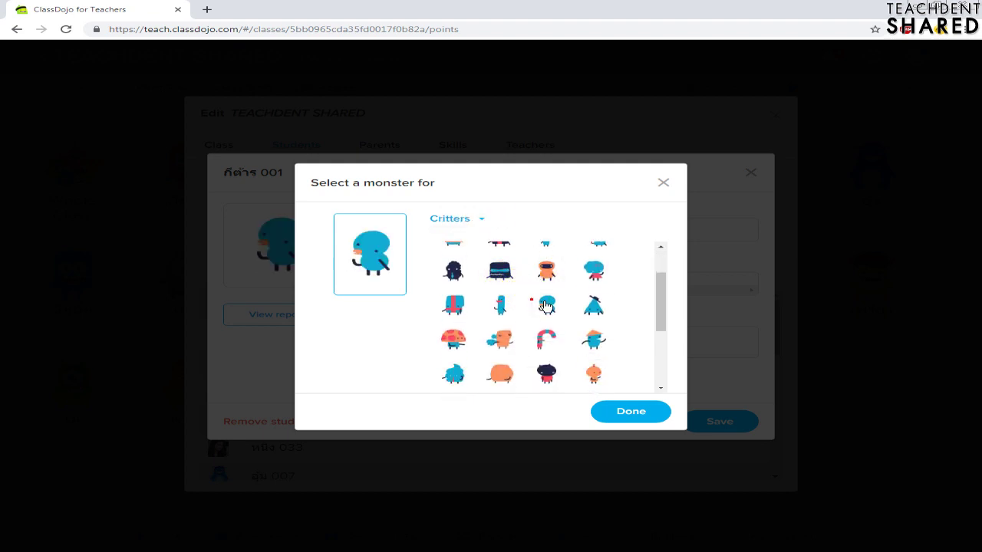
{"action": "left_click", "coordinate": [546, 339]}
{"action": "left_click", "coordinate": [547, 372]}
{"action": "scroll", "coordinate": [550, 357], "scroll_direction": "down", "scroll_amount": 3}
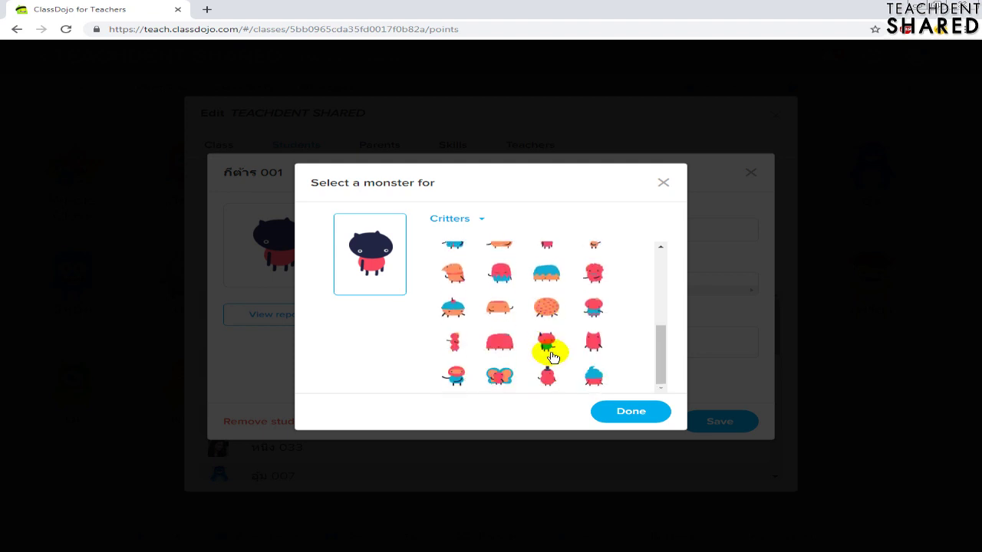
{"action": "left_click", "coordinate": [552, 357]}
Try several Valentines avatars for the student, ending with the green monster with heart antennae
{"action": "left_click", "coordinate": [462, 220]}
{"action": "left_click", "coordinate": [467, 224]}
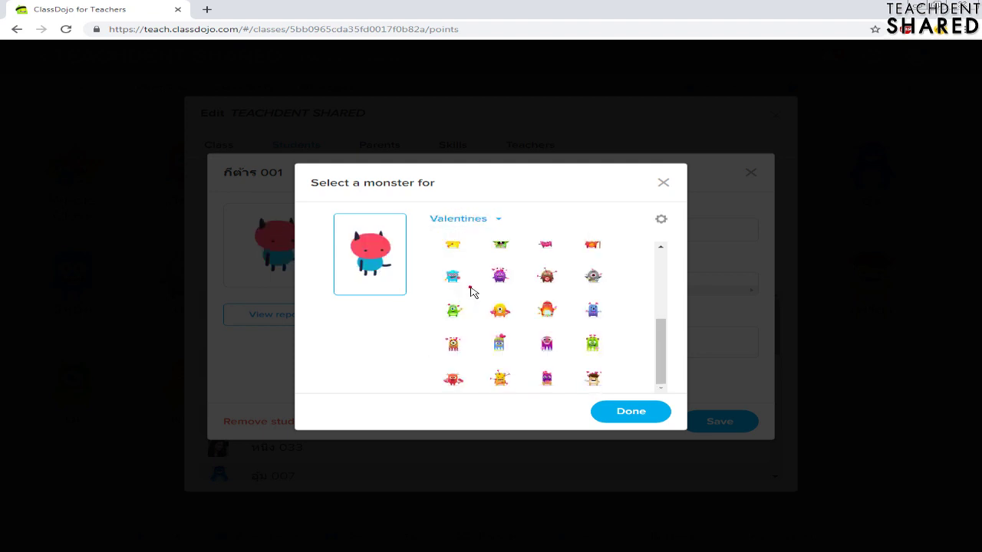
{"action": "left_click", "coordinate": [500, 309]}
{"action": "left_click", "coordinate": [547, 309]}
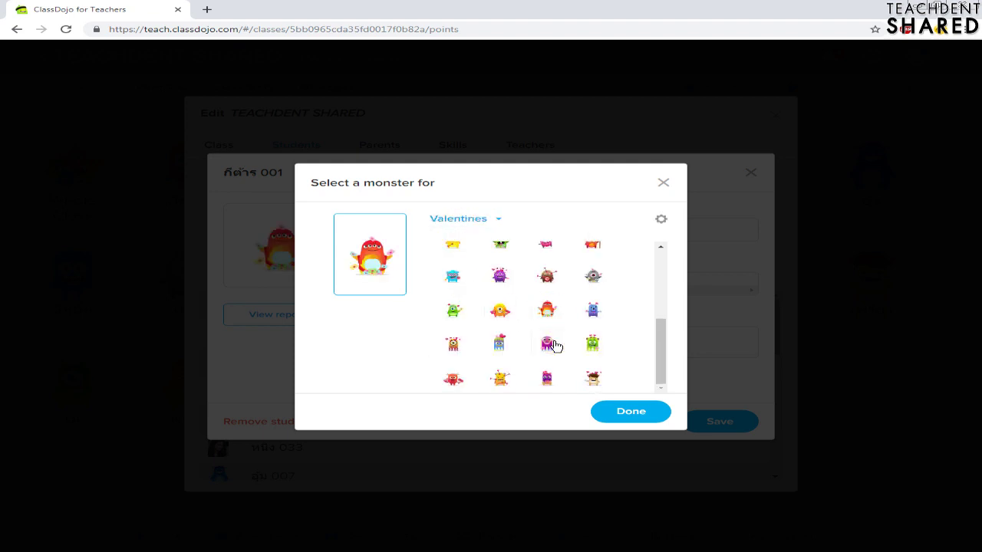
{"action": "left_click", "coordinate": [546, 343]}
{"action": "left_click", "coordinate": [593, 343]}
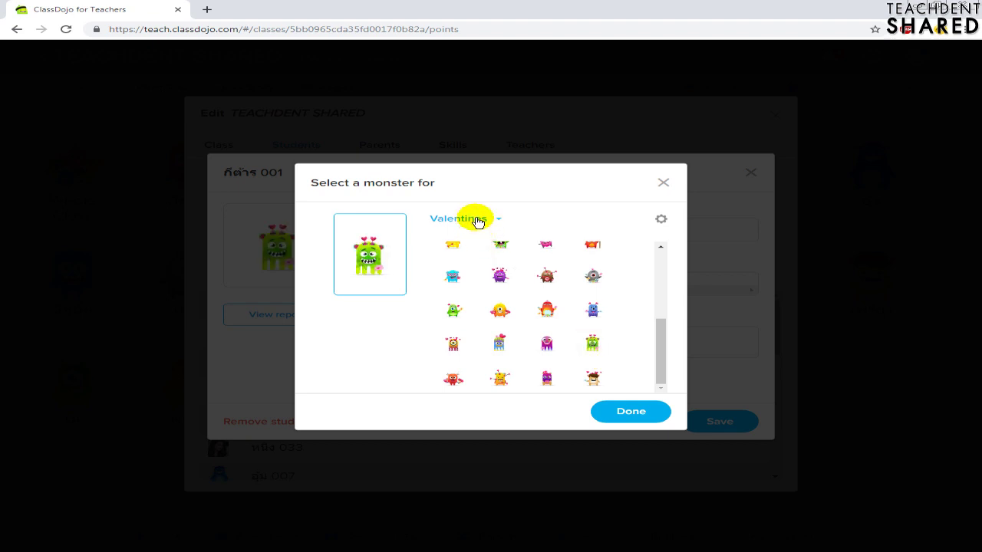
Try several Reading avatars for the student, ending with the blue monster with purple elephant ears
{"action": "left_click", "coordinate": [476, 220]}
{"action": "left_click", "coordinate": [486, 307]}
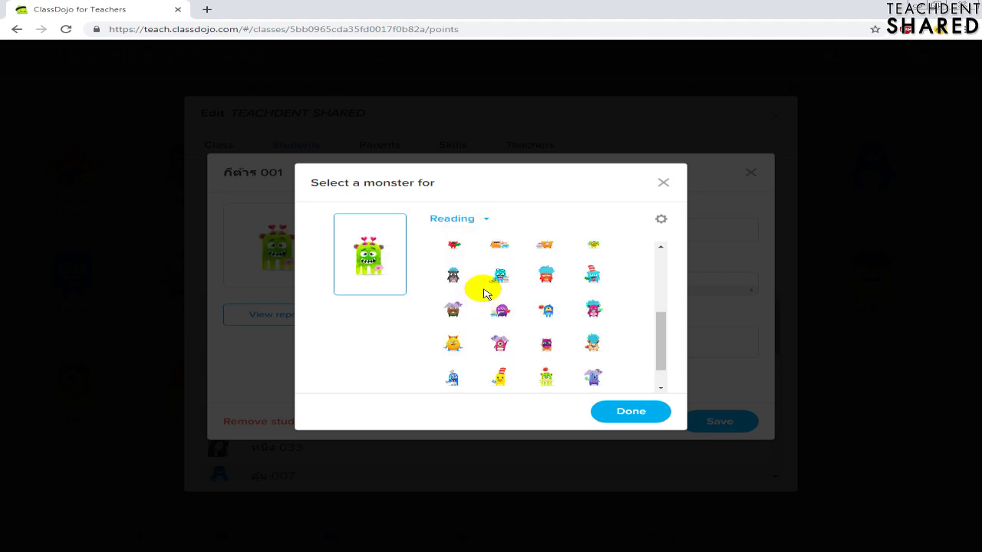
{"action": "left_click", "coordinate": [500, 274]}
{"action": "left_click", "coordinate": [544, 274]}
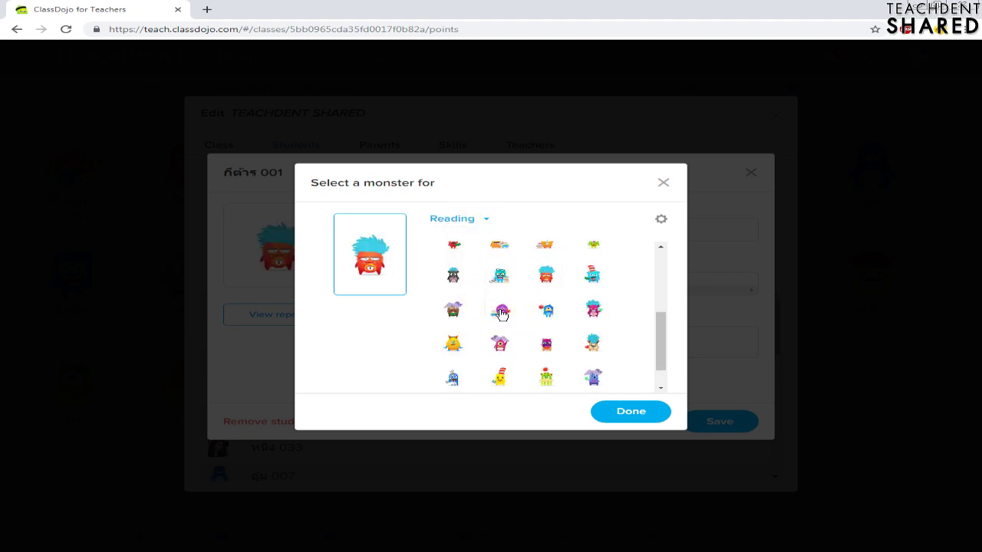
{"action": "left_click", "coordinate": [501, 310]}
{"action": "left_click", "coordinate": [499, 344]}
{"action": "left_click", "coordinate": [499, 376]}
{"action": "left_click", "coordinate": [562, 372]}
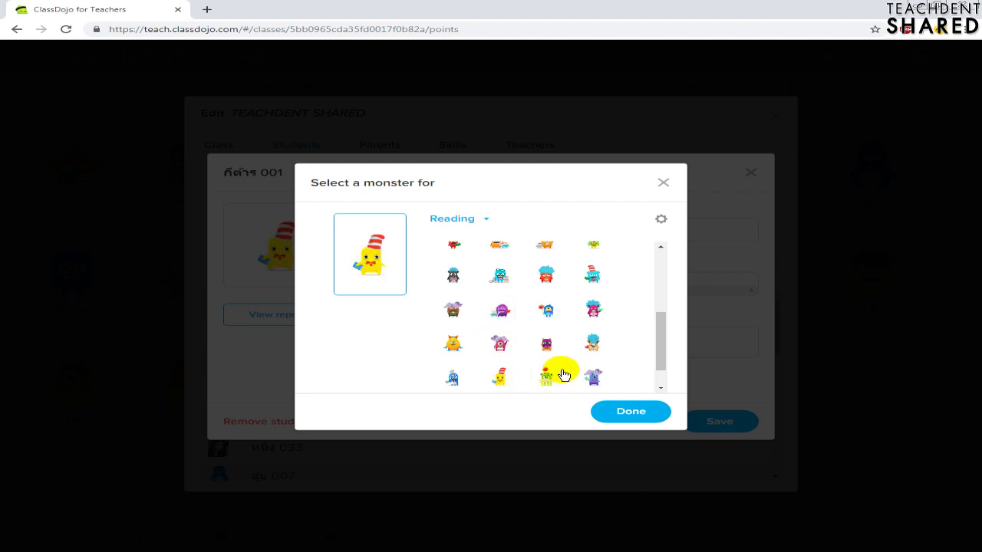
{"action": "left_click", "coordinate": [591, 376]}
{"action": "scroll", "coordinate": [527, 332], "scroll_direction": "down", "scroll_amount": 1}
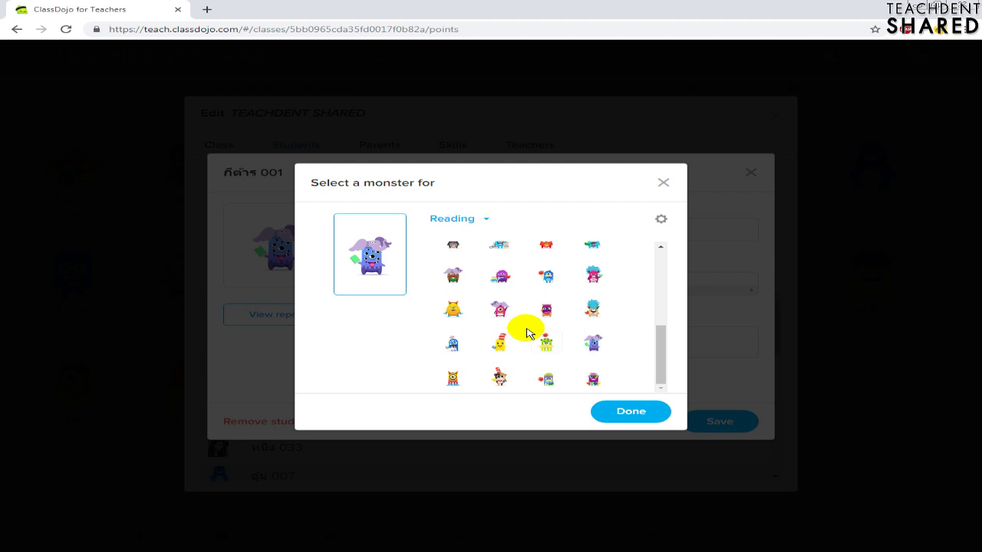
Create a new monster set named "uploadset"
{"action": "left_click", "coordinate": [481, 223]}
{"action": "scroll", "coordinate": [499, 235], "scroll_direction": "down", "scroll_amount": 1}
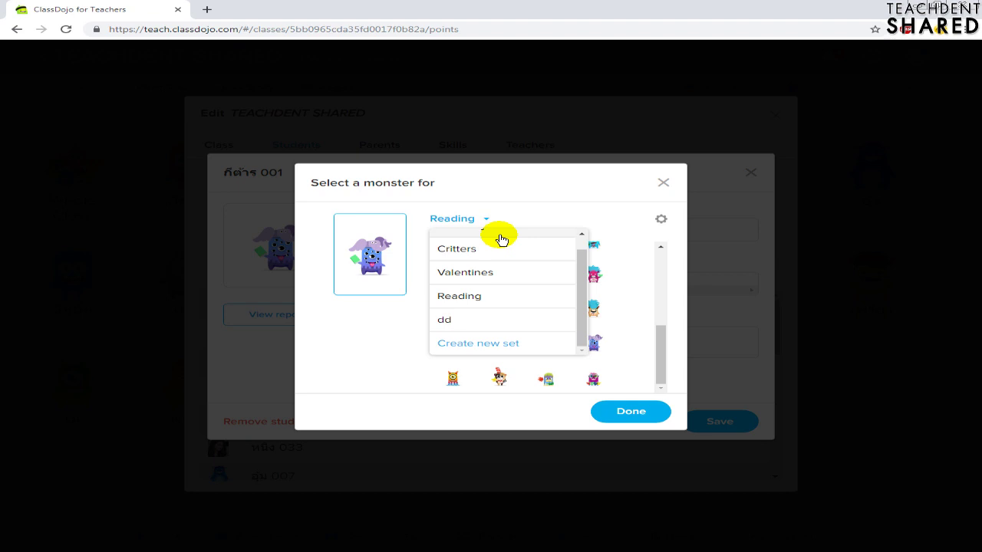
{"action": "left_click", "coordinate": [485, 350]}
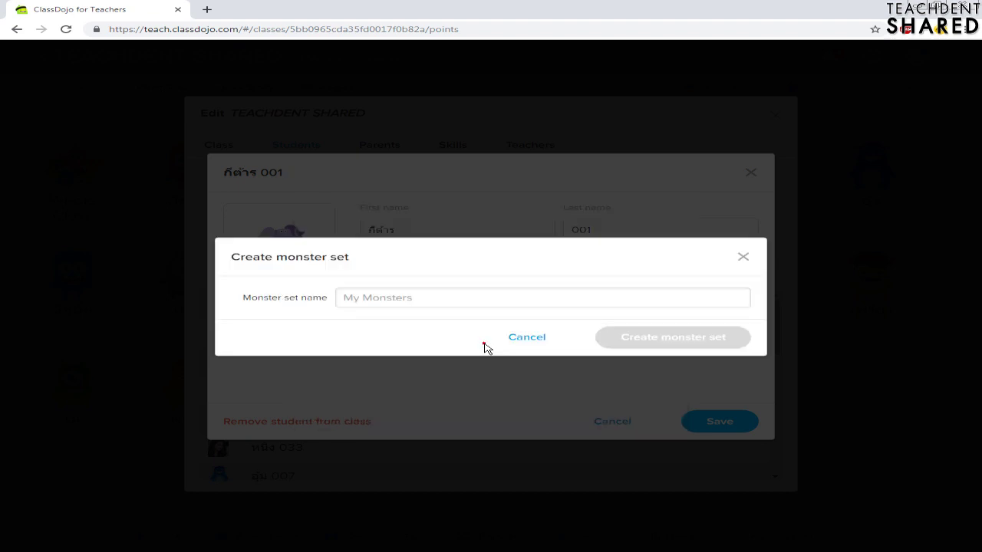
{"action": "left_click", "coordinate": [407, 301]}
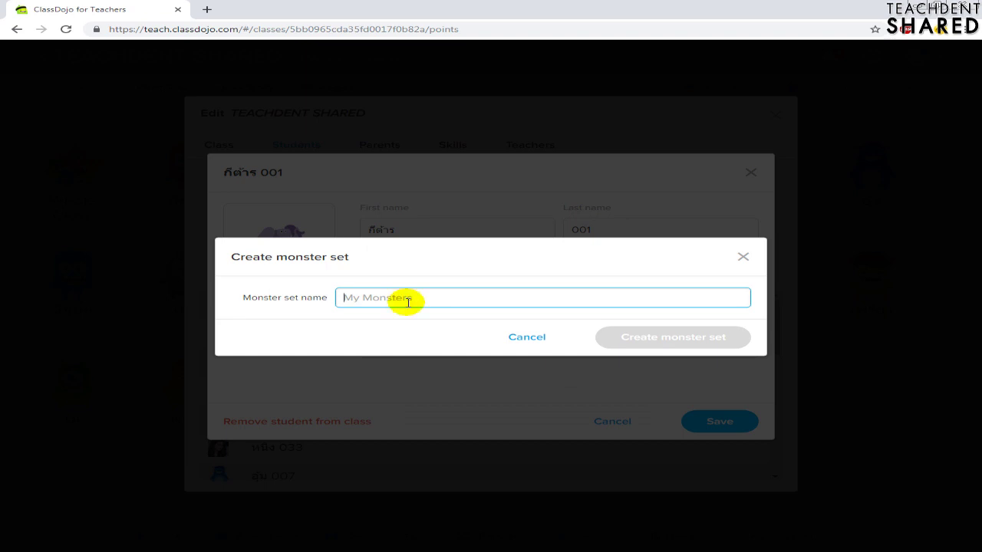
{"action": "type", "text": "uplo"}
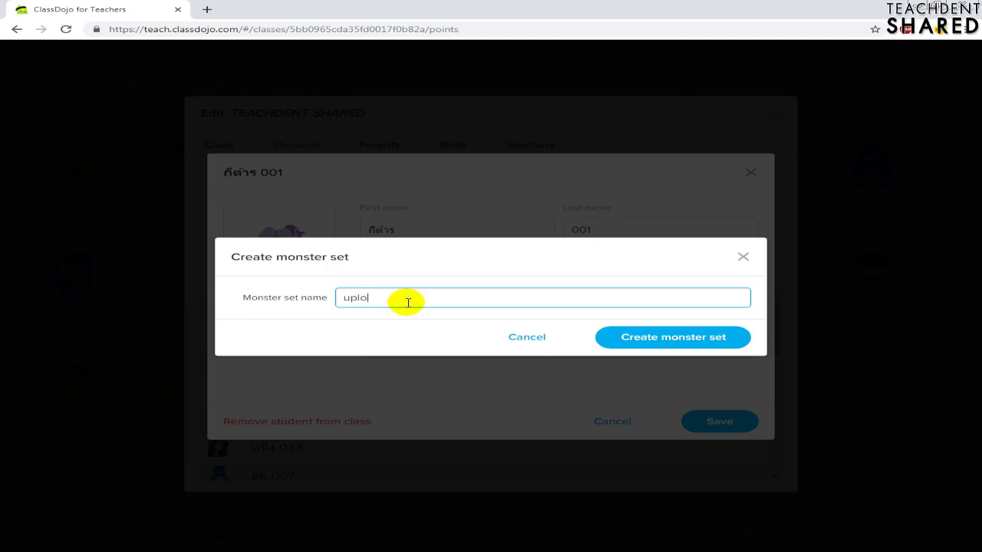
{"action": "type", "text": "adset"}
{"action": "left_click", "coordinate": [644, 345]}
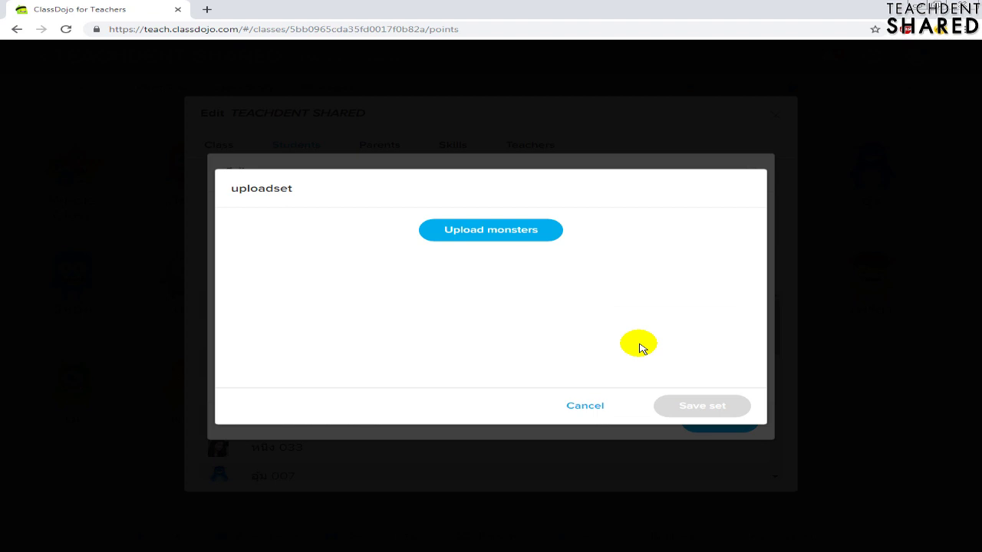
Upload the image 003.JPG from the Classdojo ep4 folder on the computer into the new monster set and save the set
{"action": "left_click", "coordinate": [502, 239]}
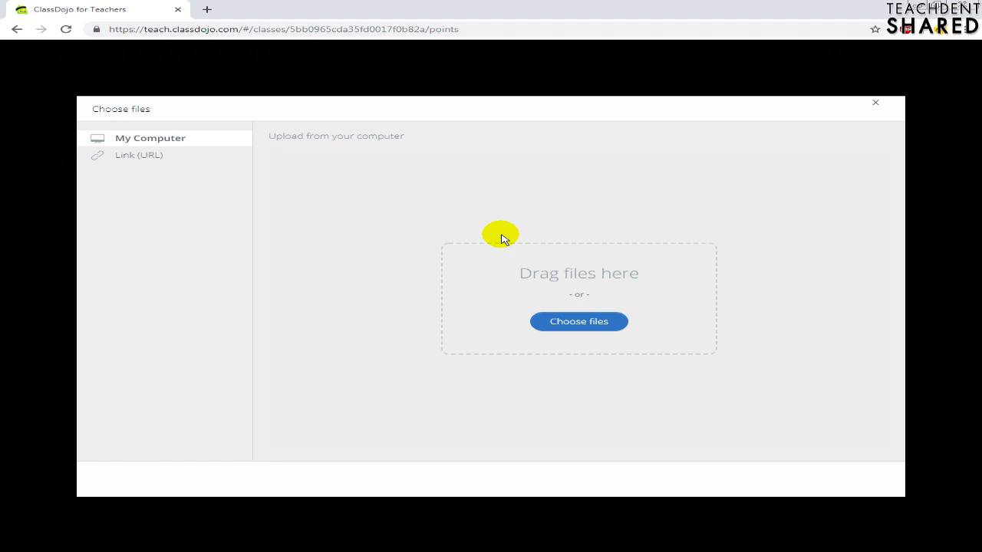
{"action": "left_click", "coordinate": [168, 164]}
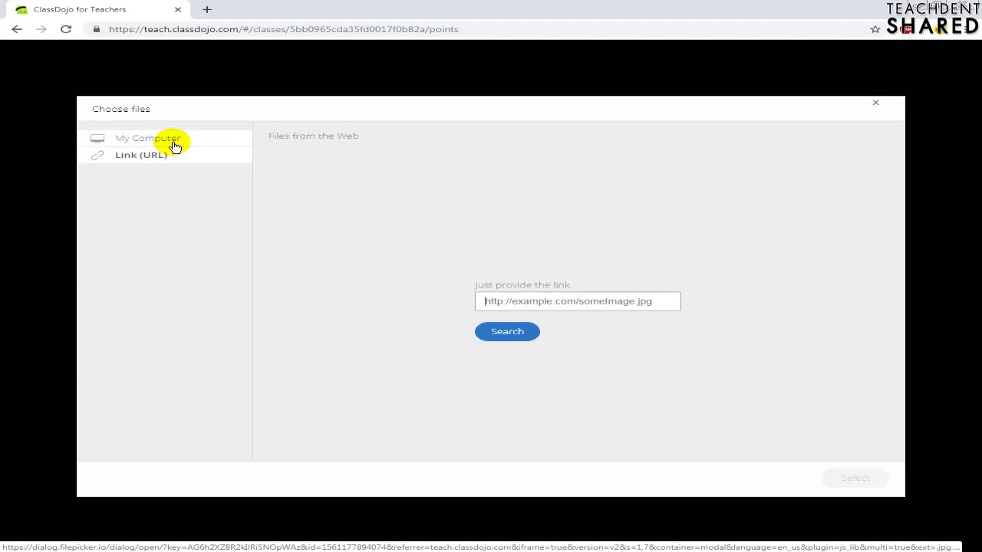
{"action": "left_click", "coordinate": [173, 144]}
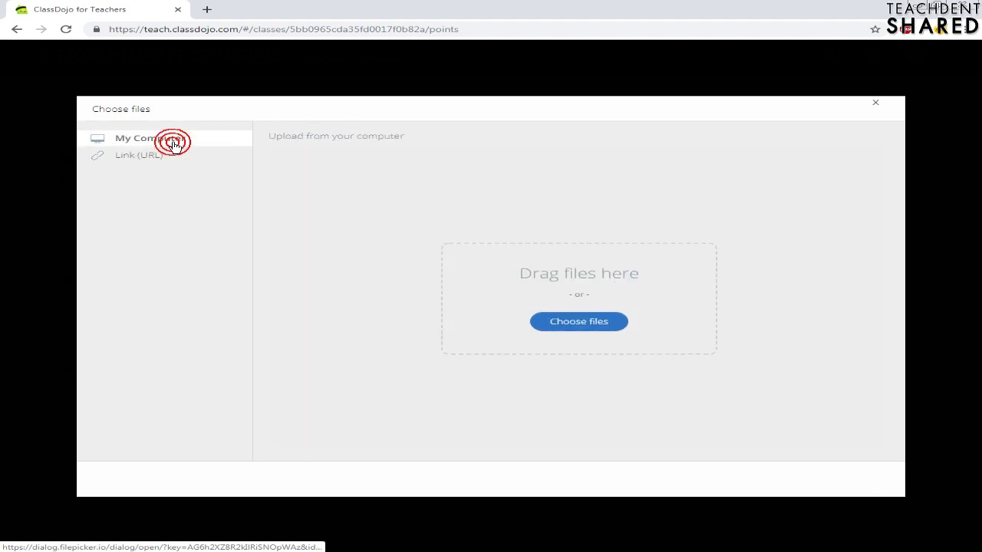
{"action": "left_click", "coordinate": [566, 326]}
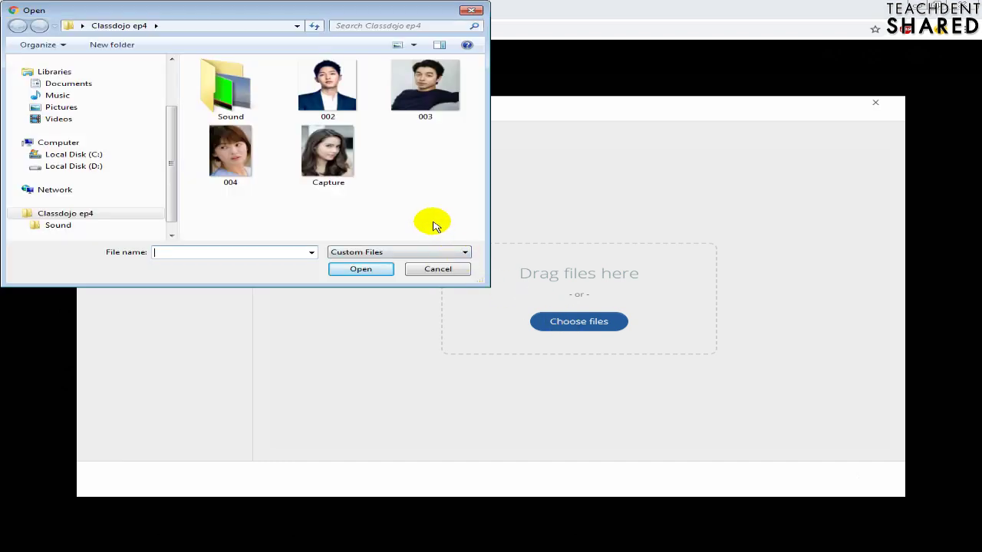
{"action": "left_click", "coordinate": [427, 99]}
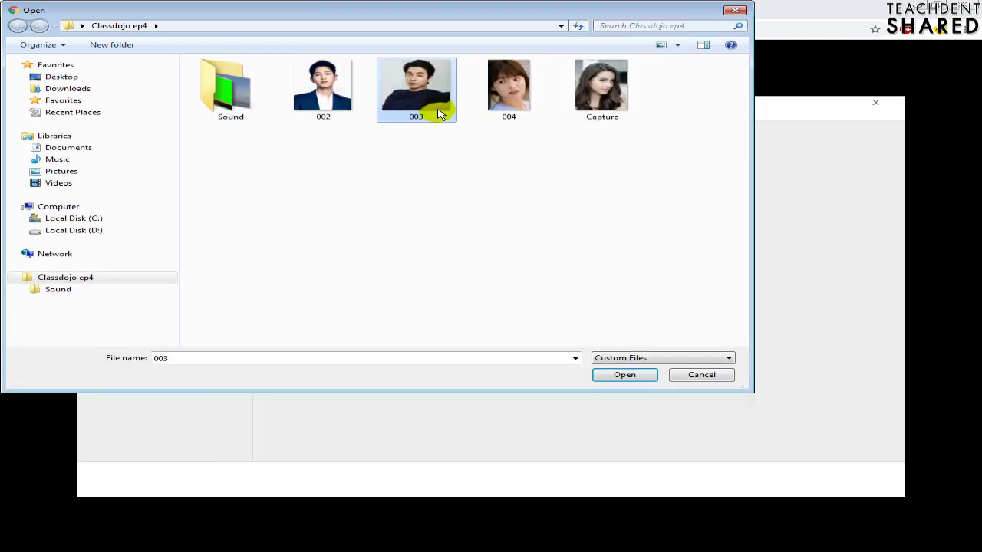
{"action": "double_click", "coordinate": [441, 102]}
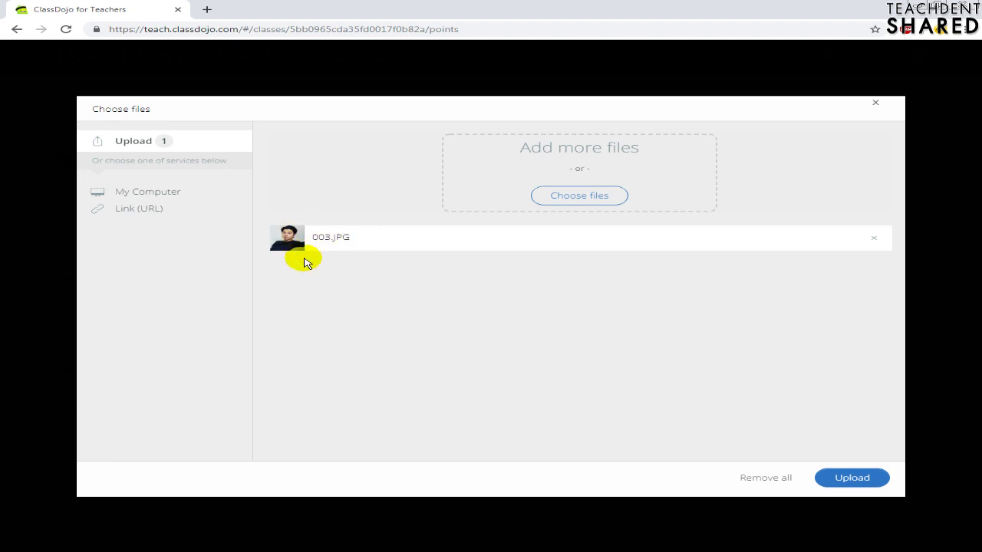
{"action": "left_click", "coordinate": [865, 478]}
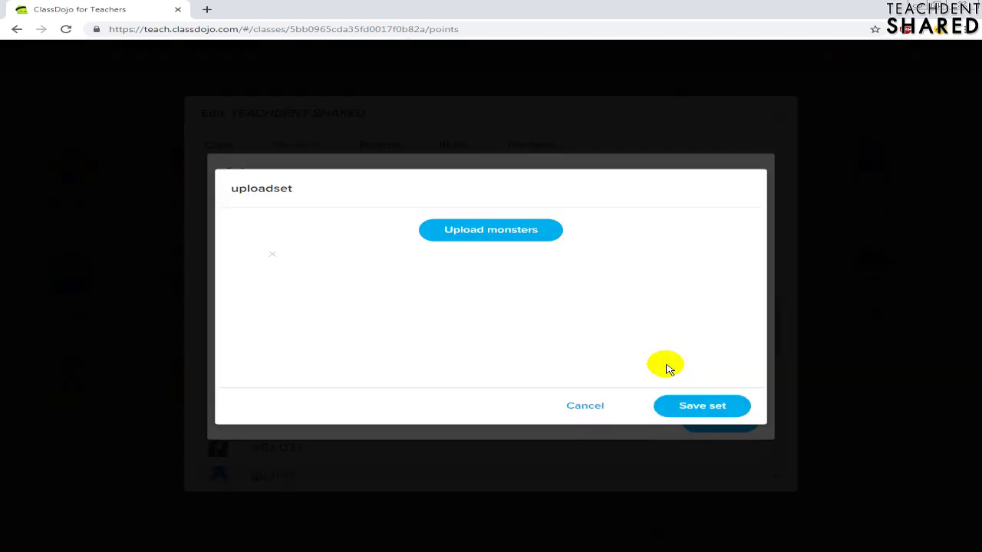
{"action": "left_click", "coordinate": [700, 410]}
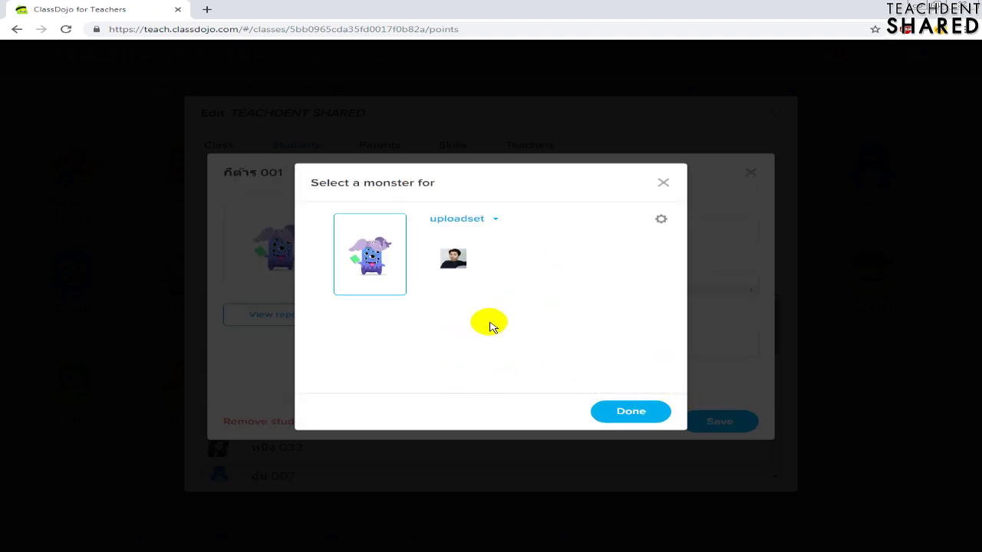
Assign the uploaded photo as the student's avatar, save the student and close the class settings
{"action": "left_click", "coordinate": [453, 259]}
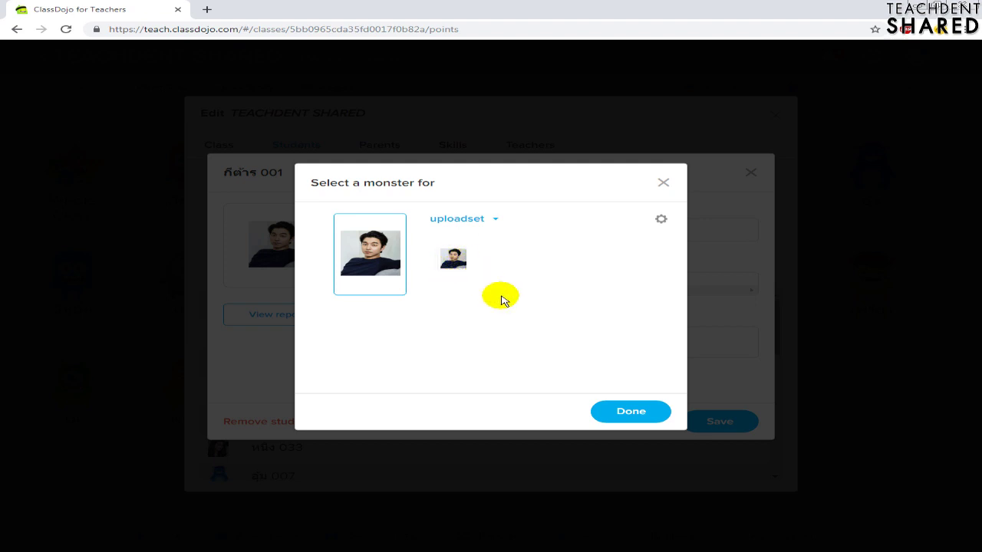
{"action": "left_click", "coordinate": [623, 412]}
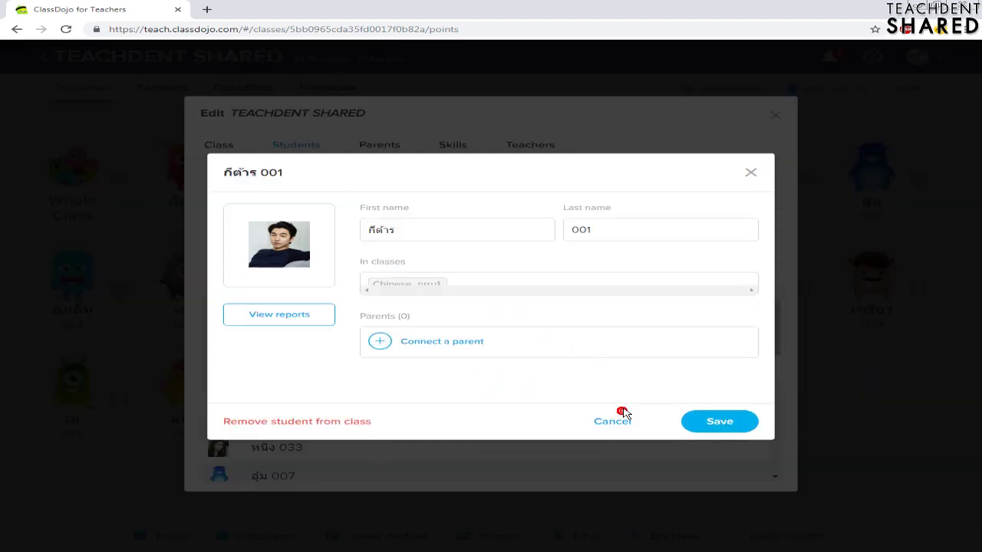
{"action": "left_click", "coordinate": [713, 423]}
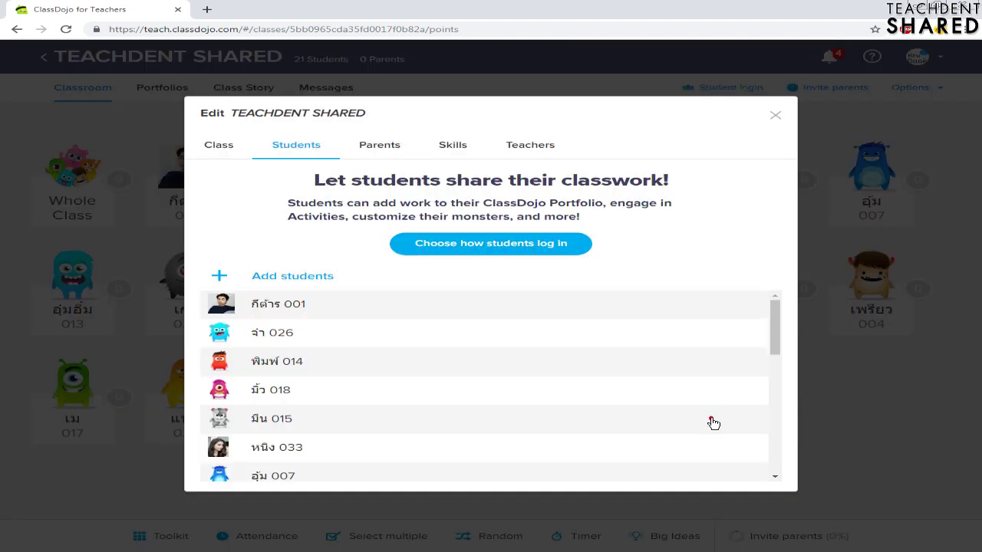
{"action": "left_click", "coordinate": [775, 120]}
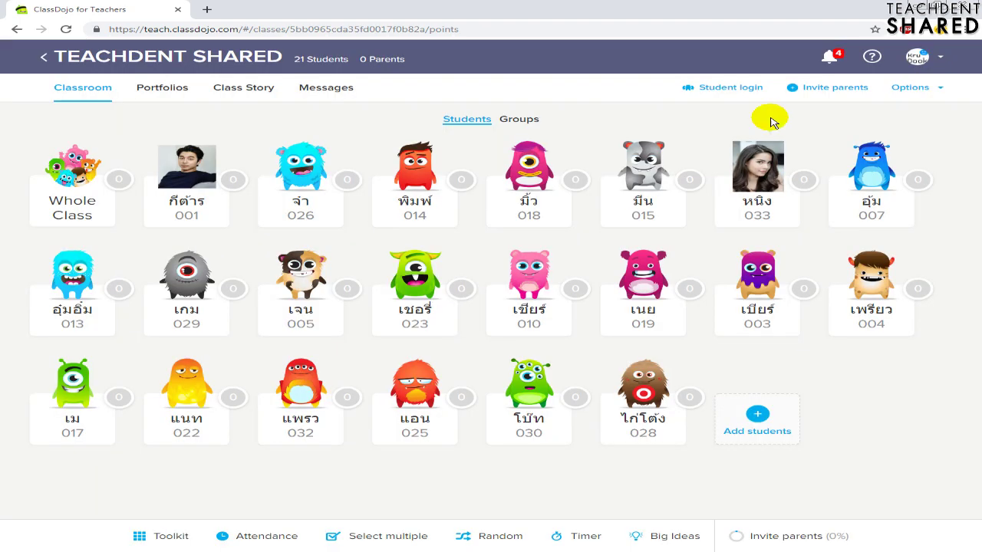